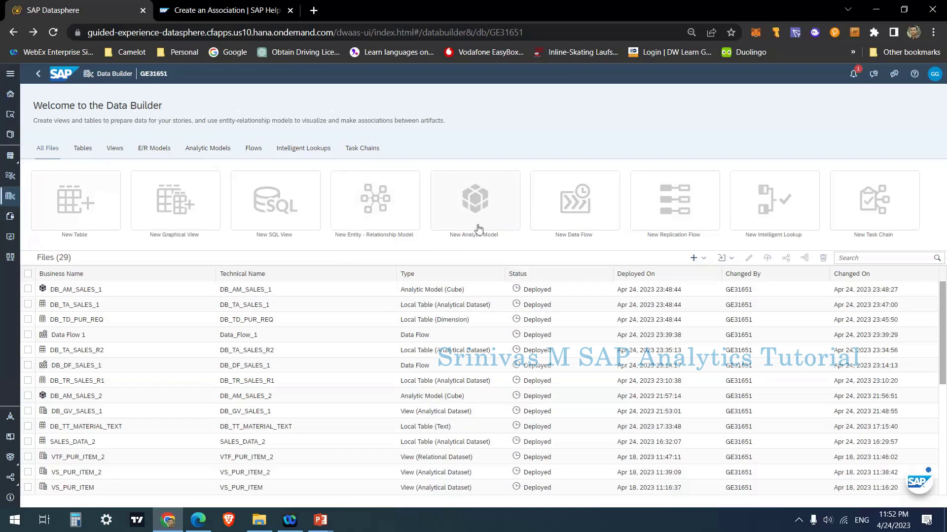
# Start a new analytic model, examine the tables and views available in its repository, and return to the Data Builder overview.
pyautogui.click(475, 217)
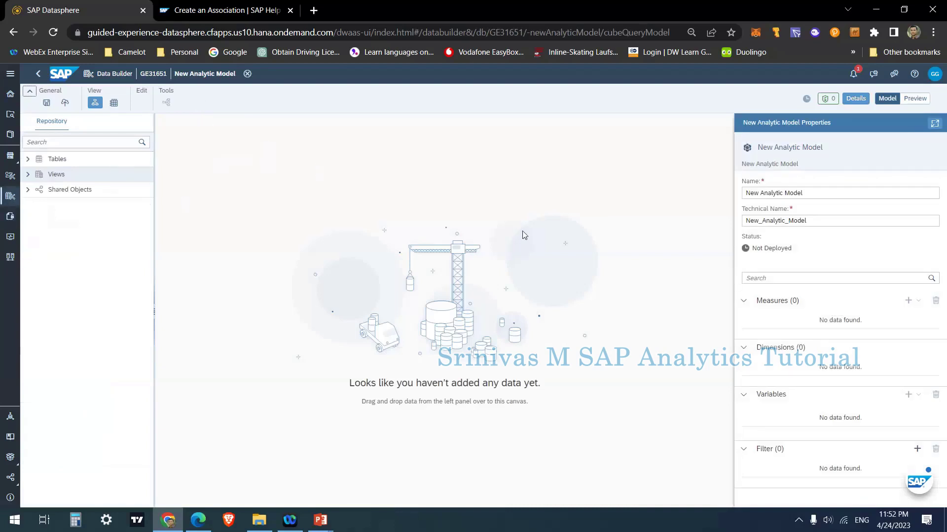
pyautogui.click(27, 159)
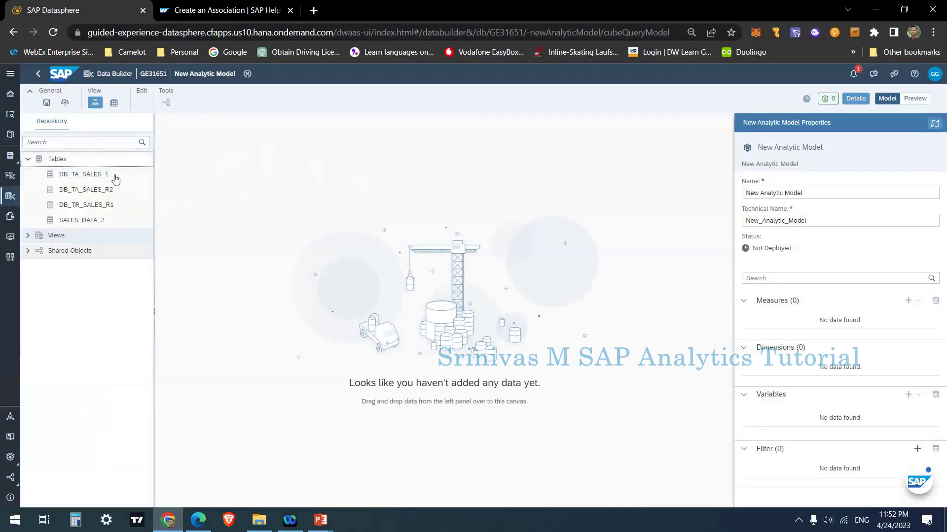
pyautogui.click(80, 235)
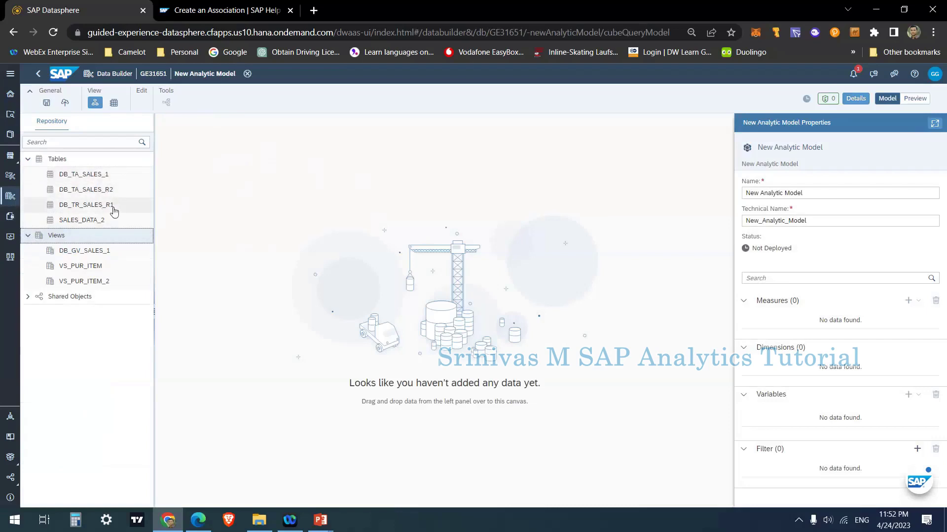
pyautogui.moveTo(97, 177); pyautogui.dragTo(382, 265)
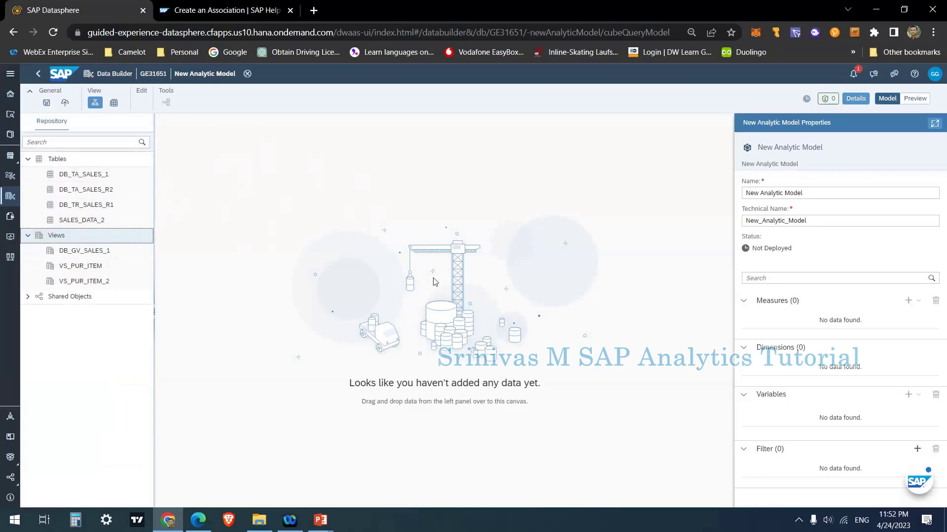
pyautogui.click(37, 74)
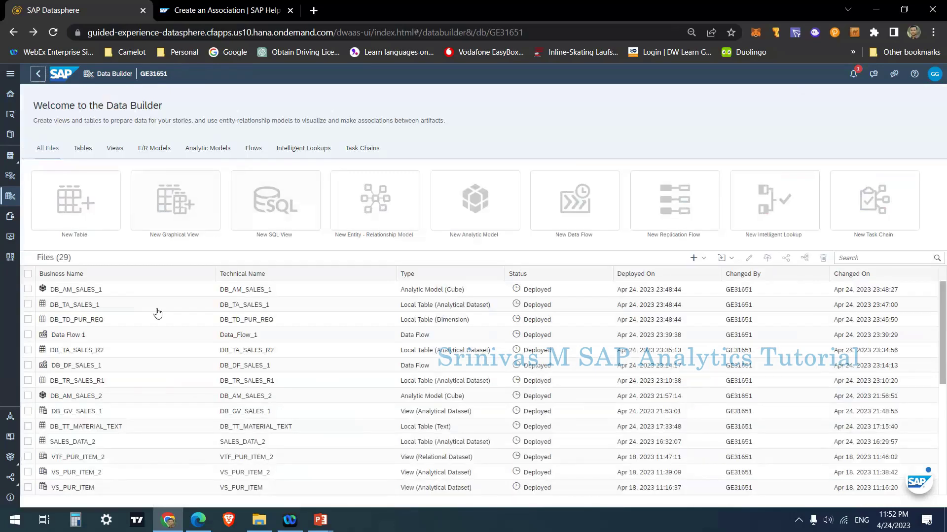
# Open the local table DB_TA_SALES_1 and review its semantic usage, attributes, measures and existing association.
pyautogui.click(86, 307)
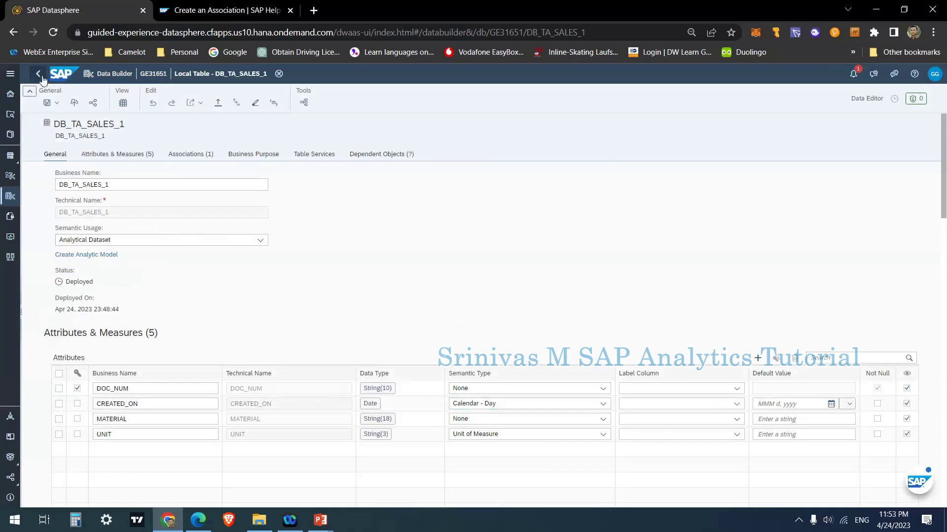
pyautogui.scroll(-10, 224, 307)
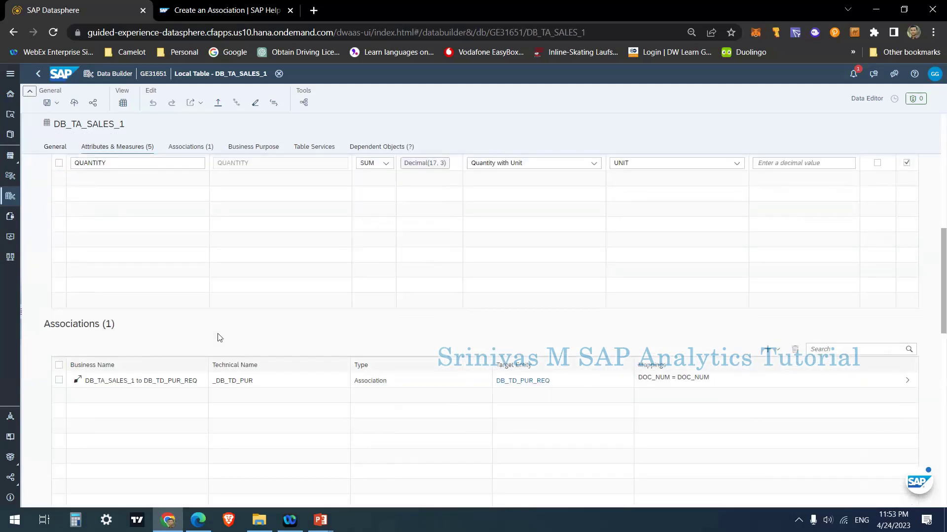
pyautogui.scroll(10, 219, 338)
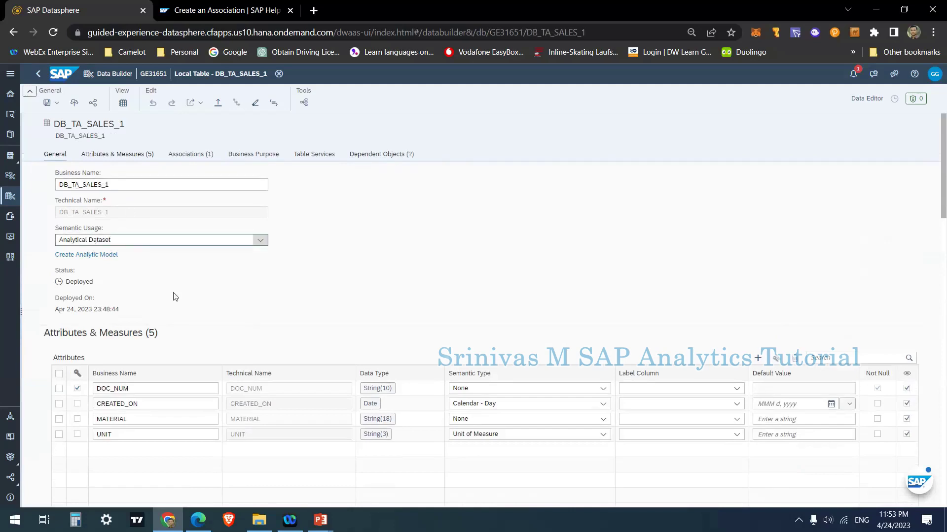
pyautogui.scroll(-1, 145, 328)
pyautogui.scroll(-2, 144, 328)
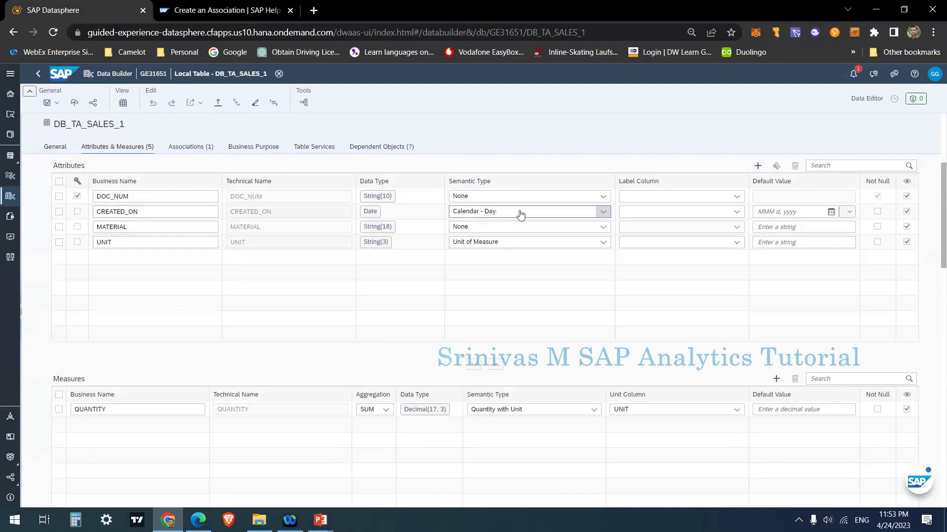
pyautogui.click(92, 409)
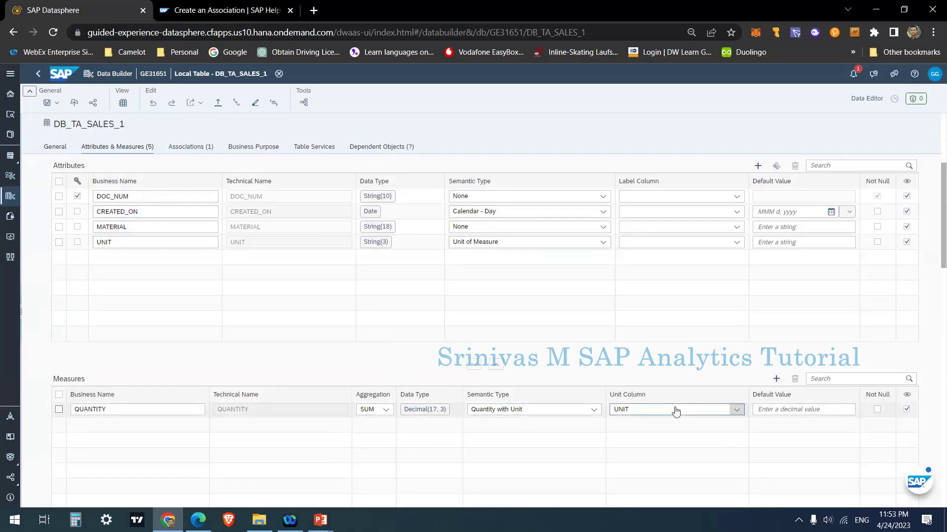
pyautogui.scroll(3, 205, 281)
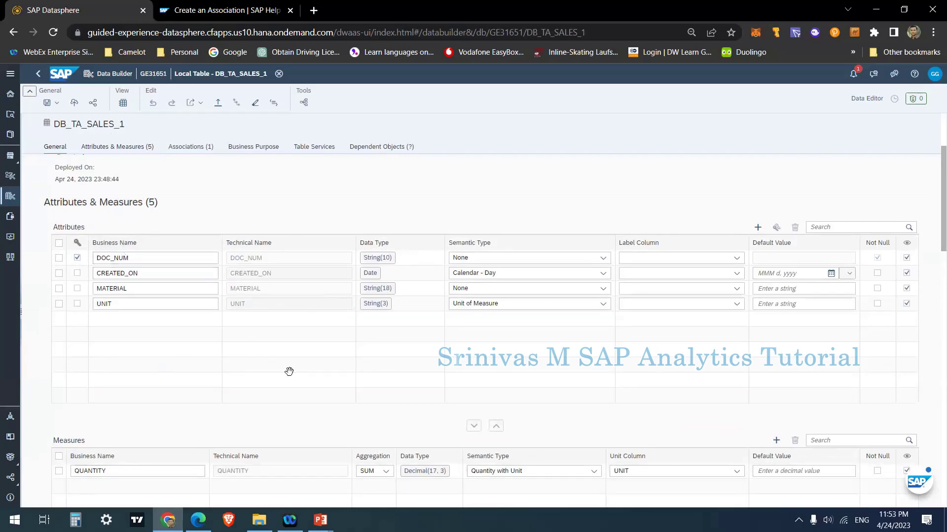
pyautogui.scroll(-6, 289, 371)
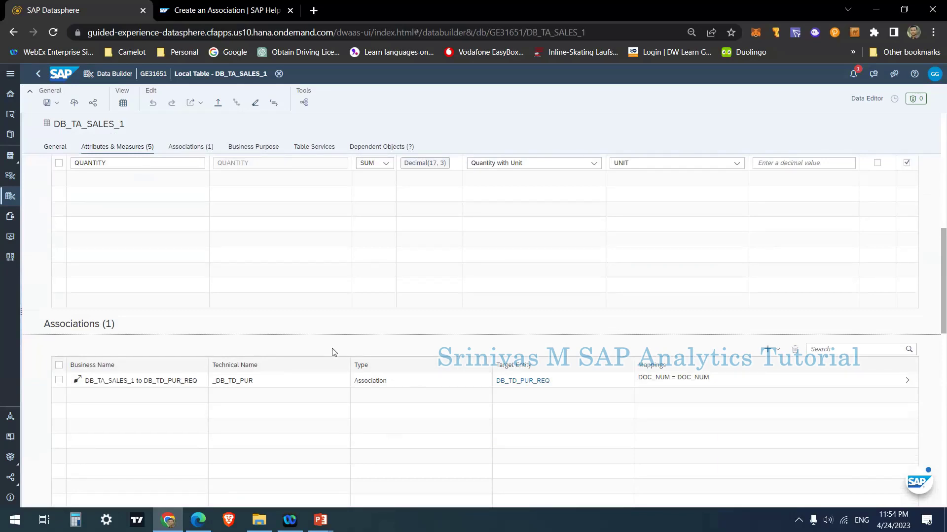
pyautogui.scroll(1, 358, 355)
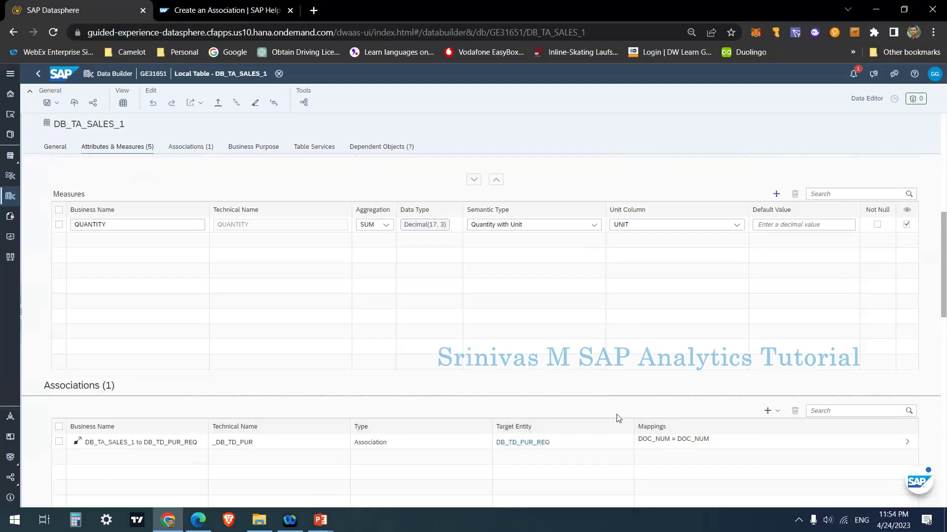
pyautogui.scroll(-1, 123, 439)
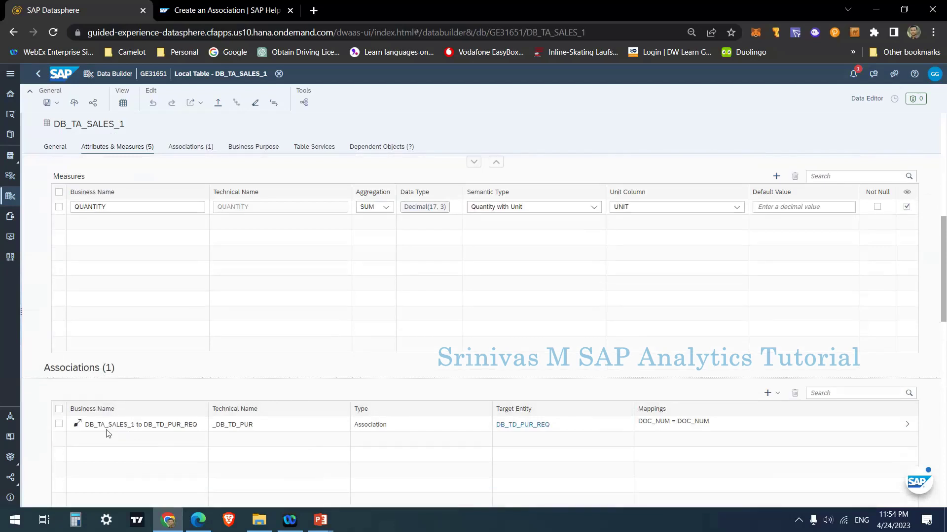
# Add another association from DB_TA_SALES_1 to the dimension table DB_TD_PUR_REQ.
pyautogui.click(770, 354)
pyautogui.click(785, 369)
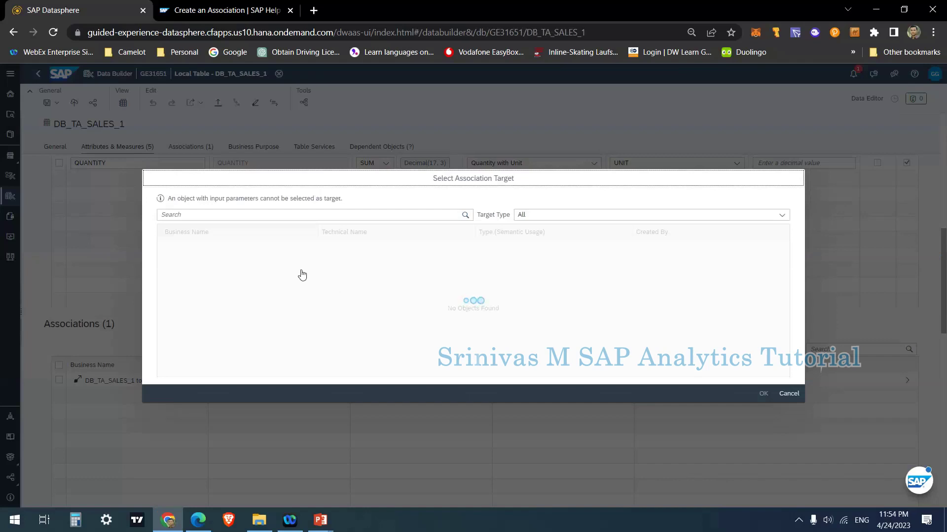
pyautogui.click(275, 296)
pyautogui.click(764, 395)
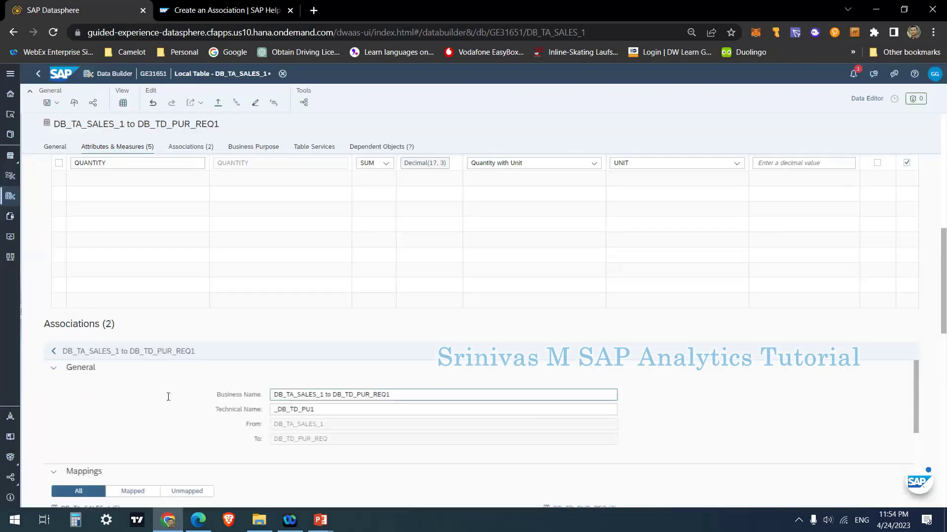
# Examine the general details and column mappings of the added DB_TD_PUR_REQ association.
pyautogui.scroll(-3, 298, 397)
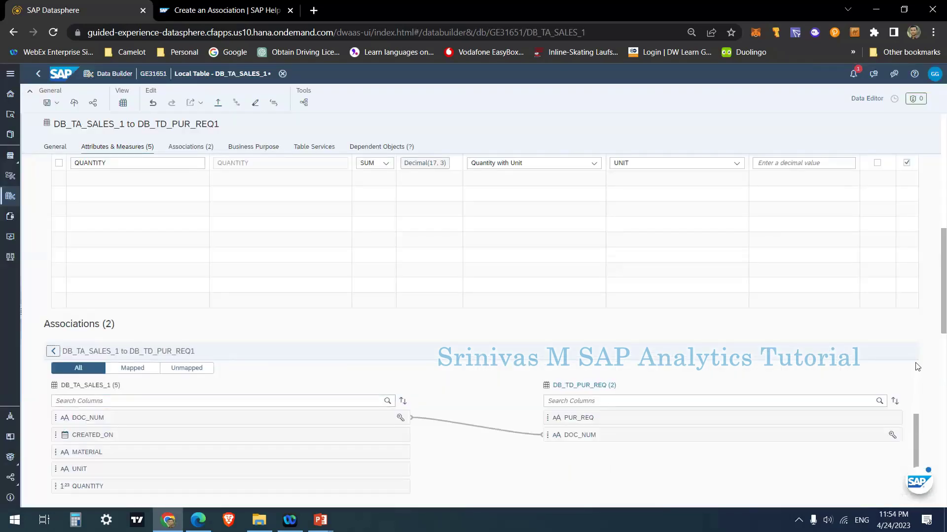
pyautogui.scroll(-2, 907, 389)
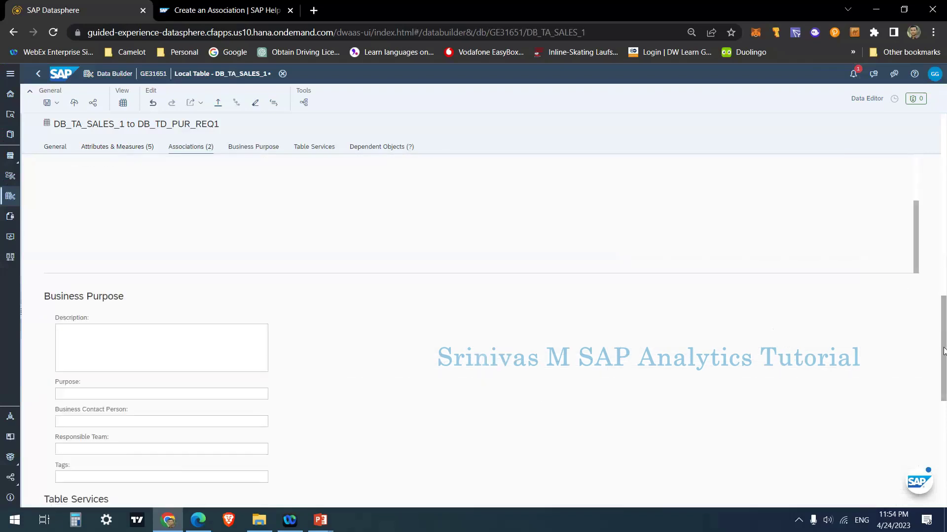
pyautogui.scroll(4, 943, 339)
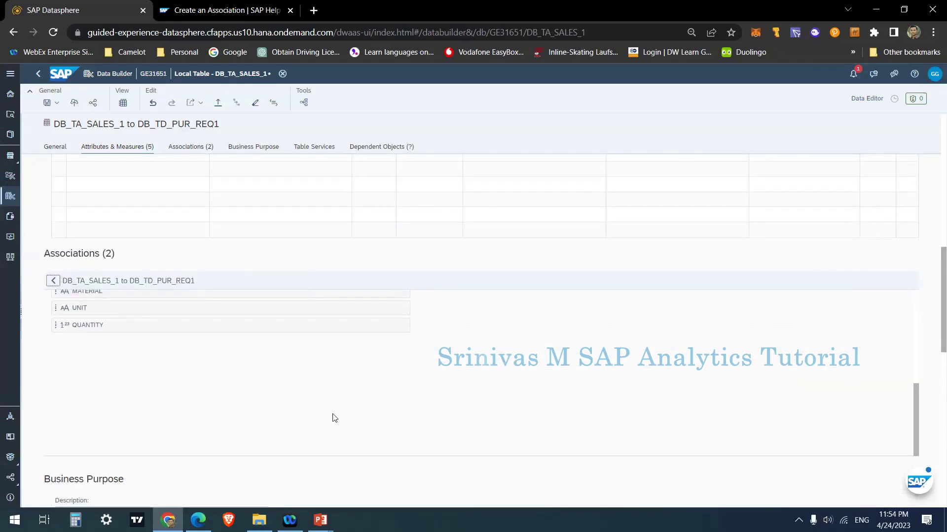
pyautogui.scroll(5, 256, 365)
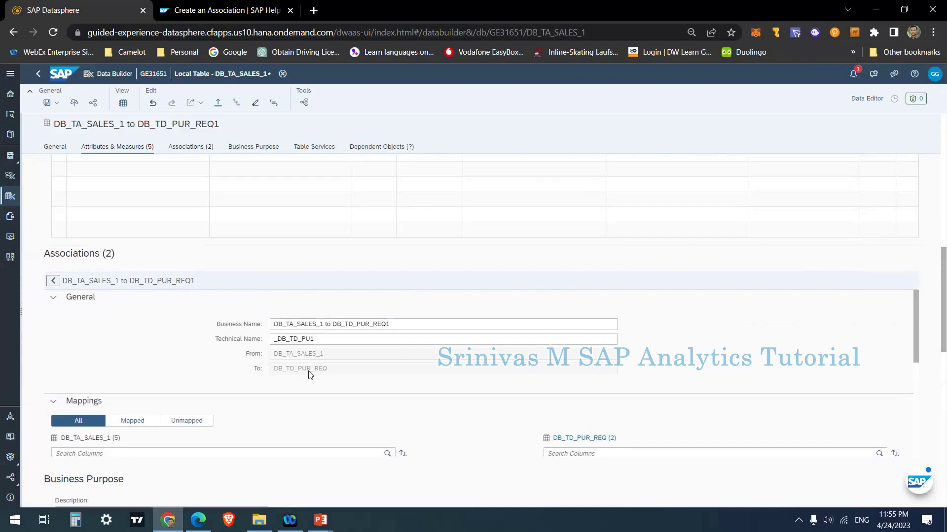
pyautogui.moveTo(944, 323); pyautogui.dragTo(943, 349)
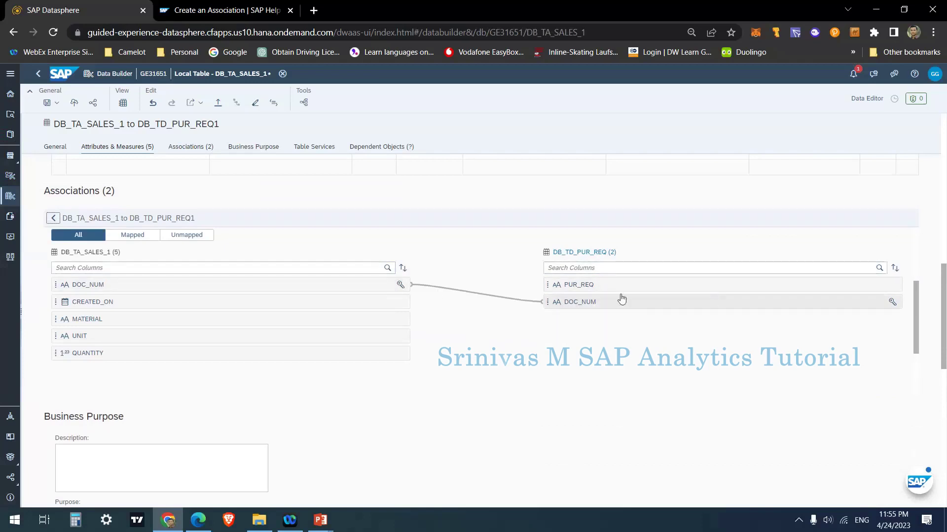
# Switch to the SAP Help page on creating an association and read the semantic usage rules for analytical datasets pointing to dimensions.
pyautogui.click(222, 9)
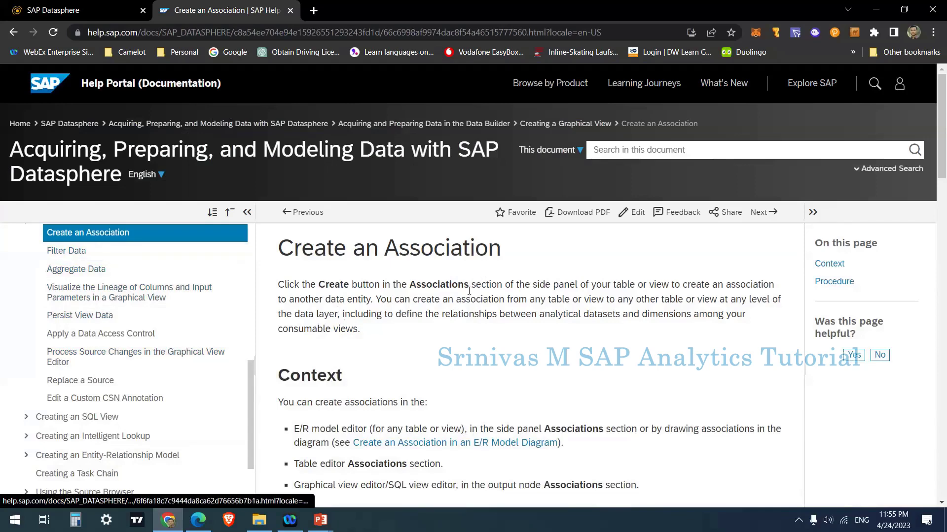
pyautogui.scroll(-12, 431, 397)
pyautogui.scroll(-2, 431, 398)
pyautogui.scroll(1, 370, 272)
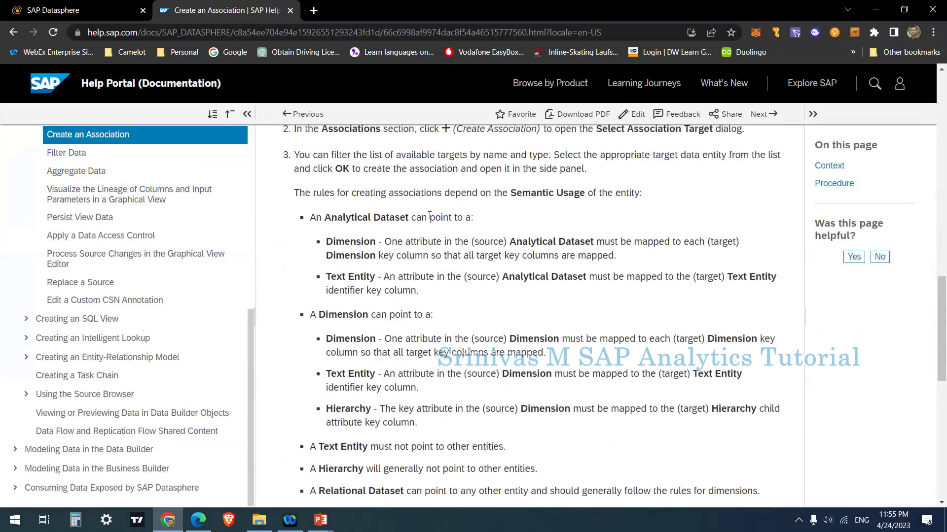
pyautogui.moveTo(325, 217); pyautogui.dragTo(434, 218)
pyautogui.scroll(-1, 346, 335)
pyautogui.scroll(1, 348, 304)
pyautogui.moveTo(314, 193); pyautogui.dragTo(655, 201)
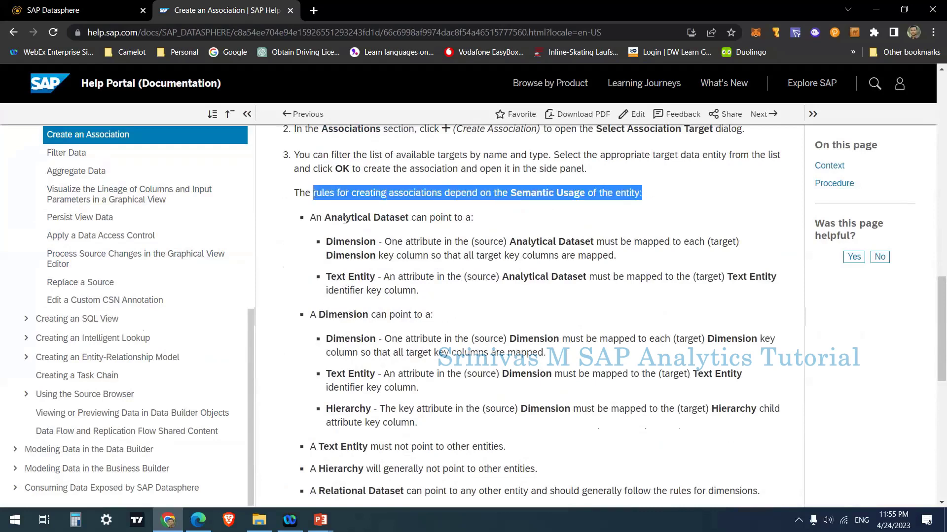
pyautogui.moveTo(313, 217); pyautogui.dragTo(486, 223)
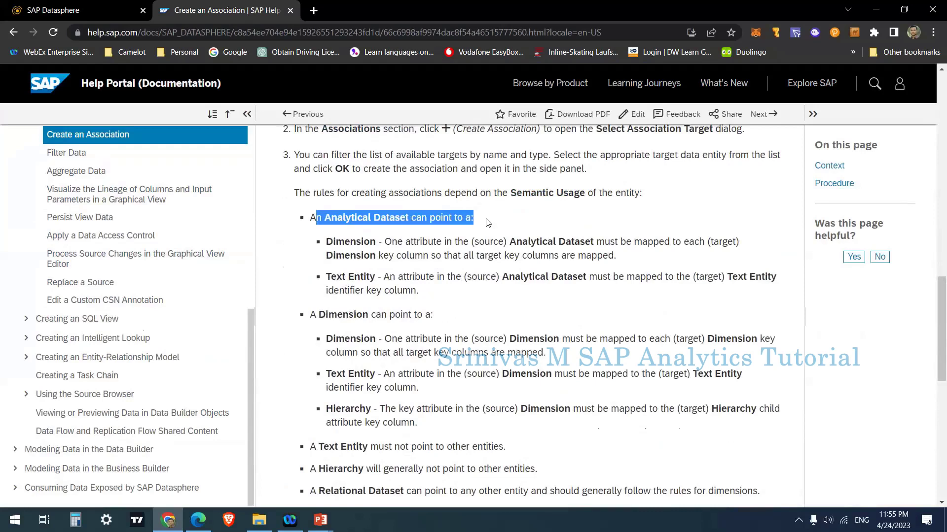
pyautogui.click(459, 236)
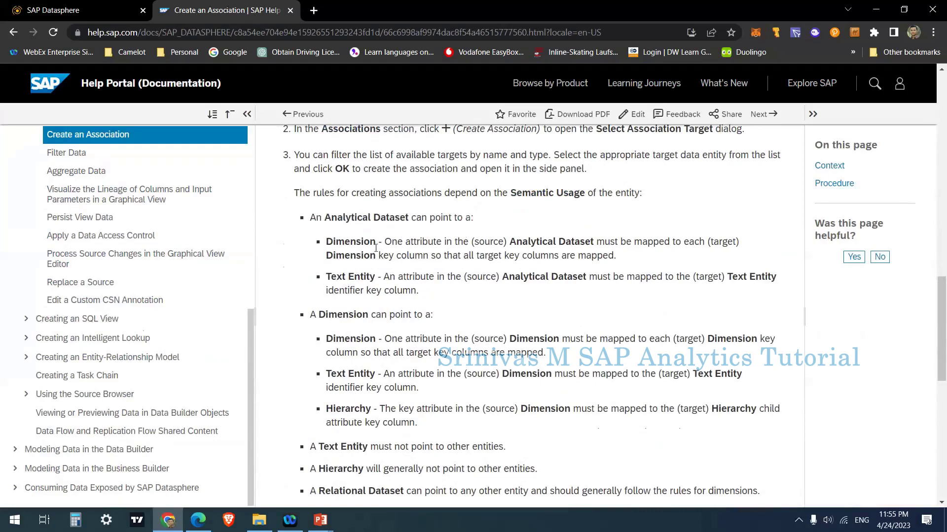
pyautogui.moveTo(397, 242); pyautogui.dragTo(710, 243)
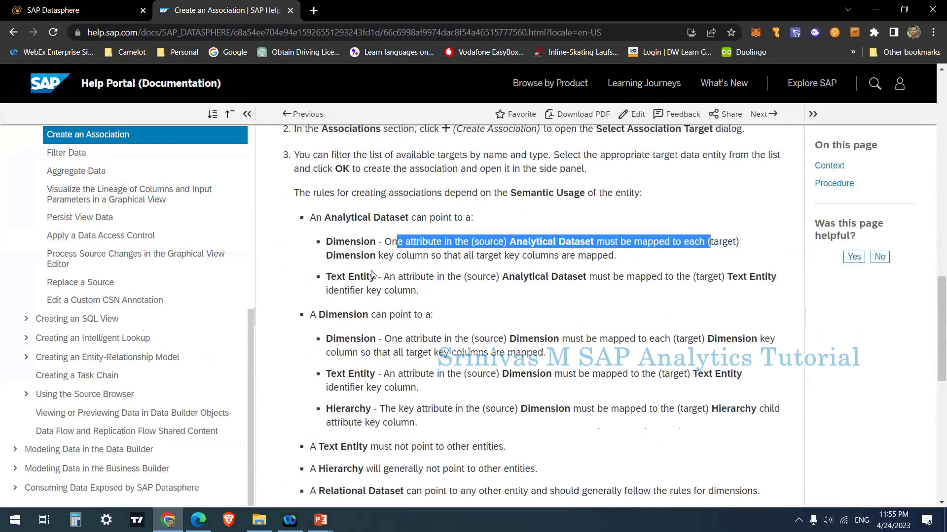
pyautogui.moveTo(350, 255); pyautogui.dragTo(406, 256)
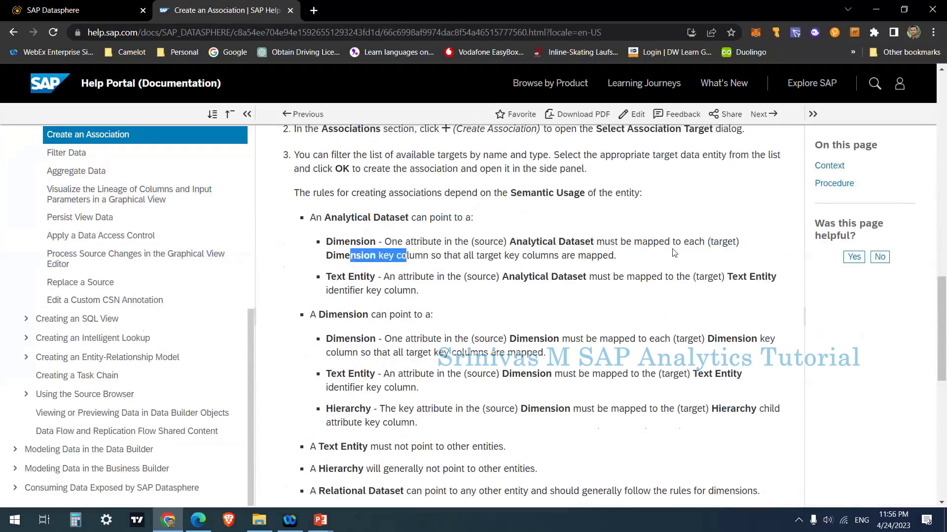
pyautogui.moveTo(337, 257); pyautogui.dragTo(620, 260)
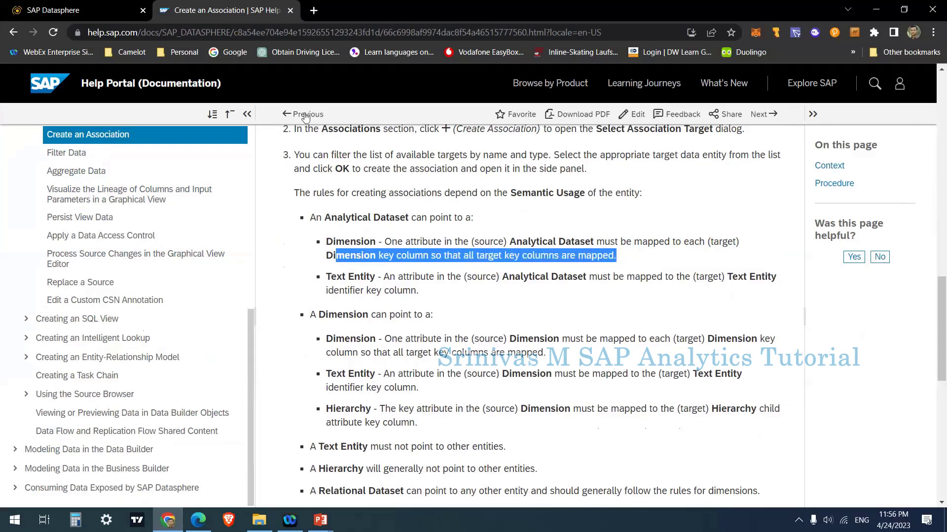
# Switch back to SAP Datasphere and check the DB_TD_PUR_REQ association's key column mapping against the documented rule.
pyautogui.click(105, 13)
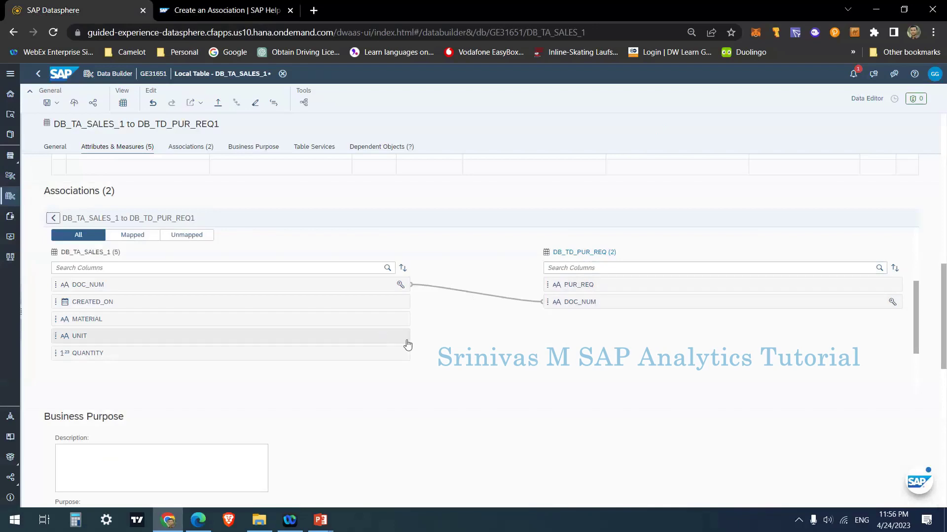
pyautogui.scroll(3, 496, 348)
pyautogui.scroll(-3, 488, 345)
pyautogui.scroll(5, 467, 314)
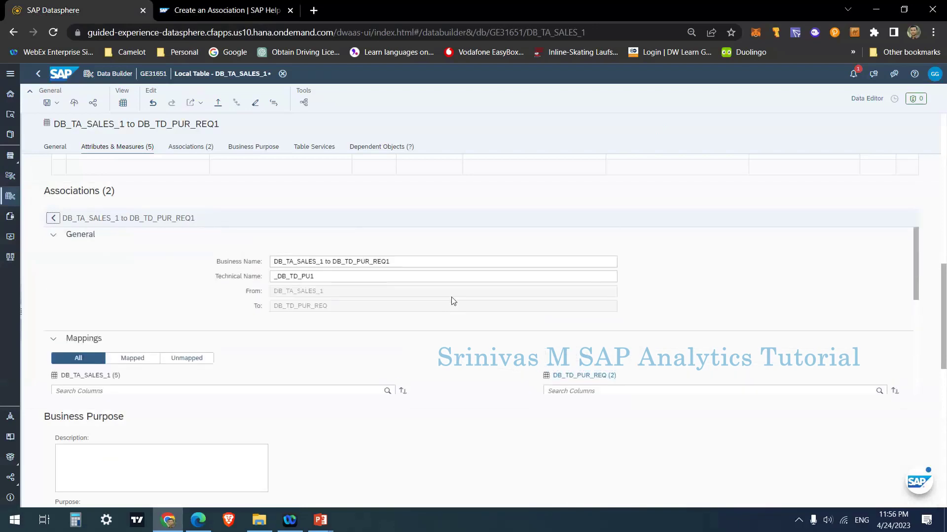
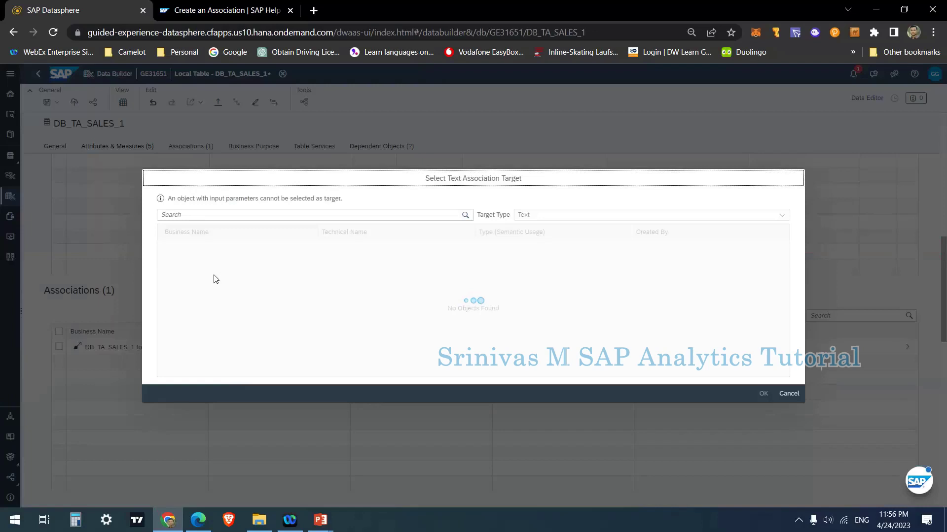
# Create a text association from DB_TA_SALES_1 to DB_TT_MATERIAL_TEXT and check its column mappings.
pyautogui.click(267, 249)
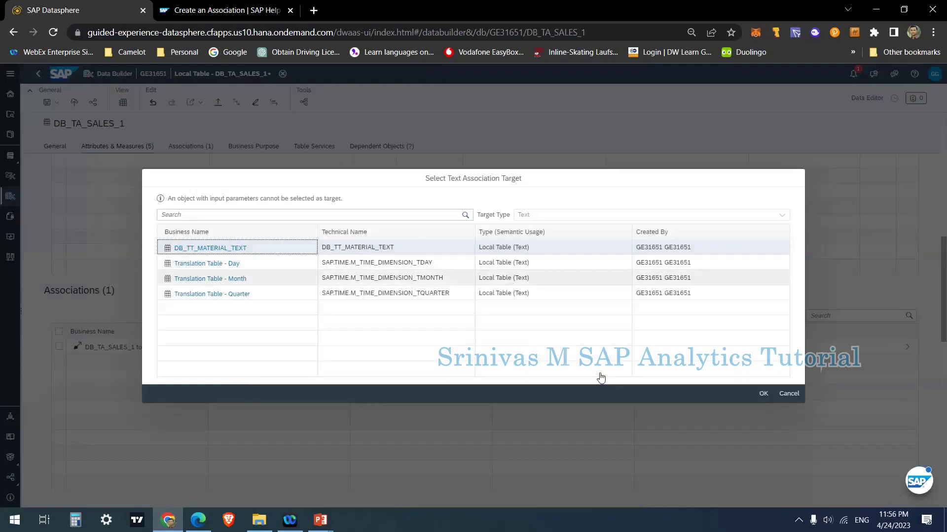
pyautogui.click(761, 394)
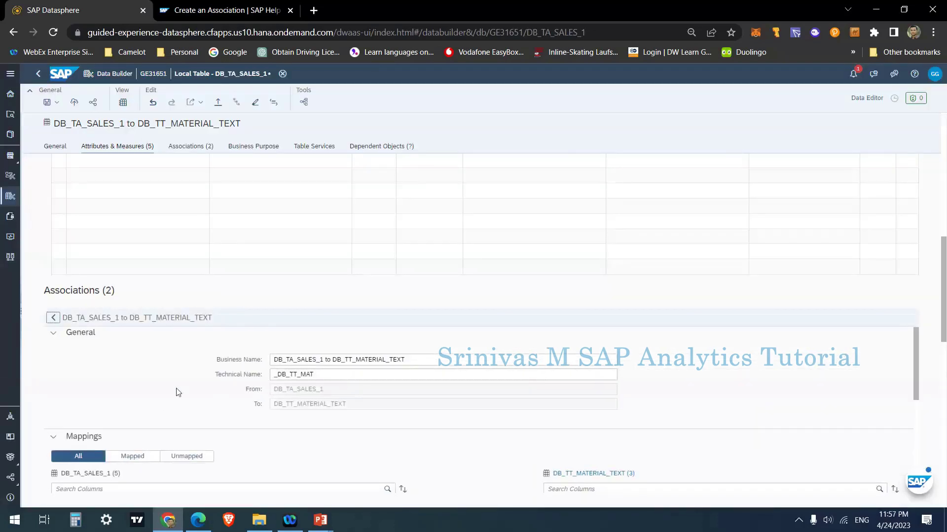
pyautogui.scroll(-4, 313, 391)
pyautogui.scroll(2, 425, 410)
pyautogui.scroll(1, 425, 410)
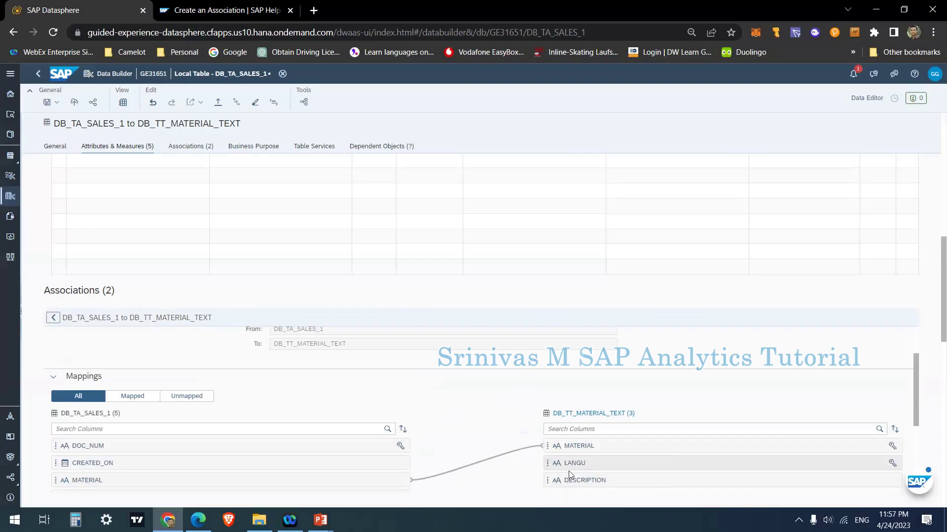
# Review the text association's MATERIAL mapping against the DB_TA_SALES_1 attributes, and return to the table's list of associations.
pyautogui.scroll(-1, 524, 476)
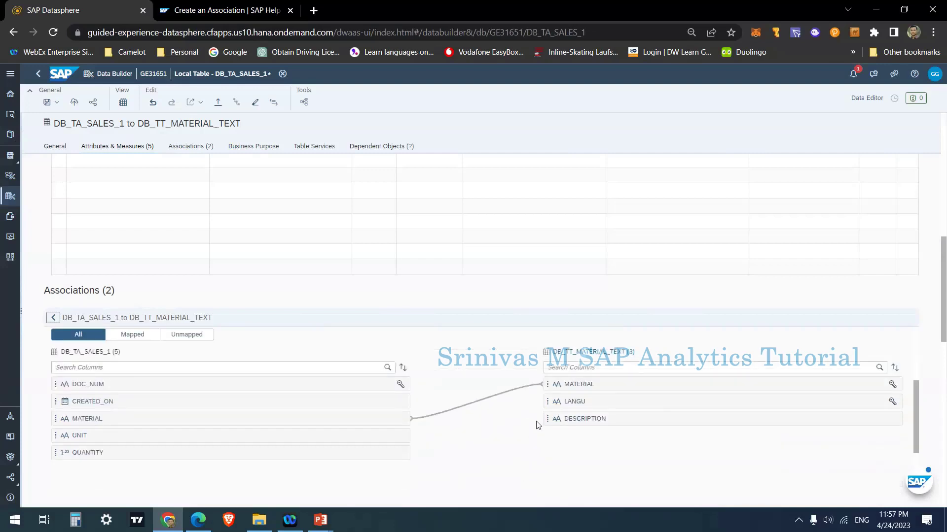
pyautogui.scroll(2, 363, 404)
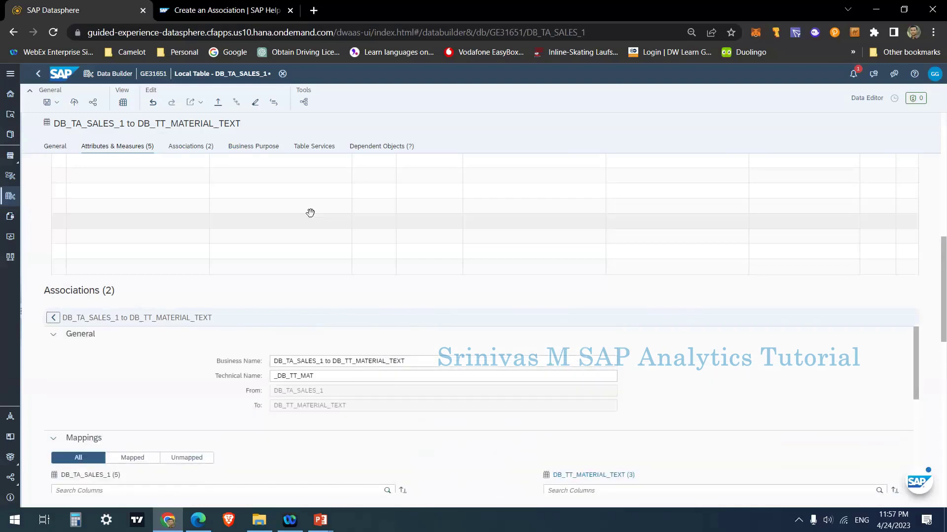
pyautogui.scroll(10, 311, 211)
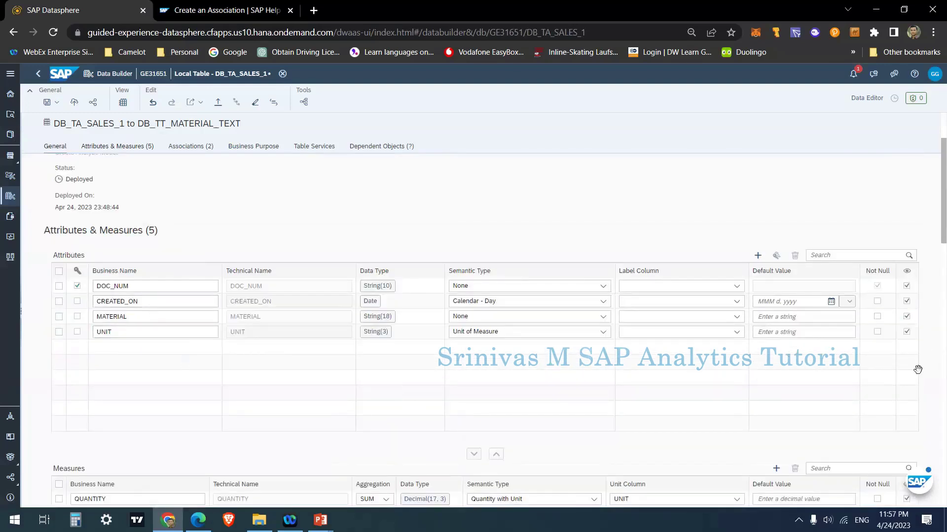
pyautogui.scroll(-10, 665, 427)
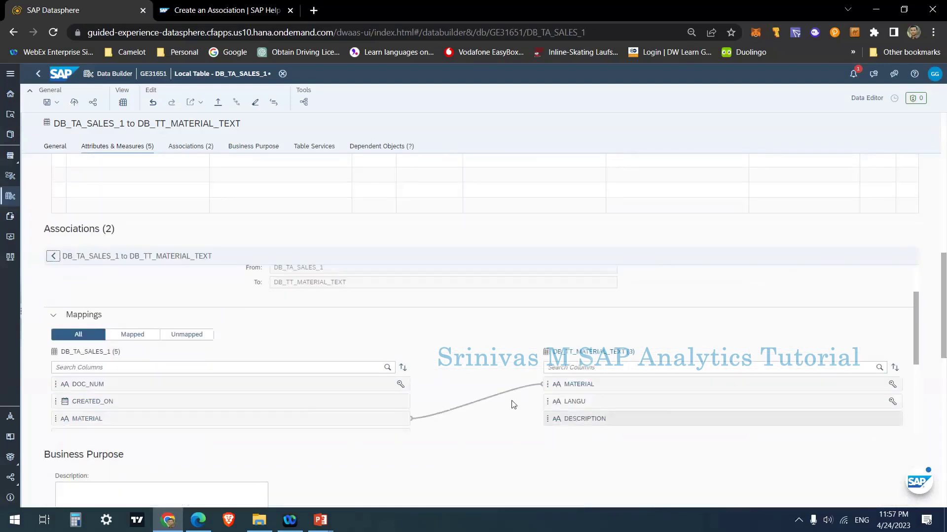
pyautogui.scroll(10, 535, 342)
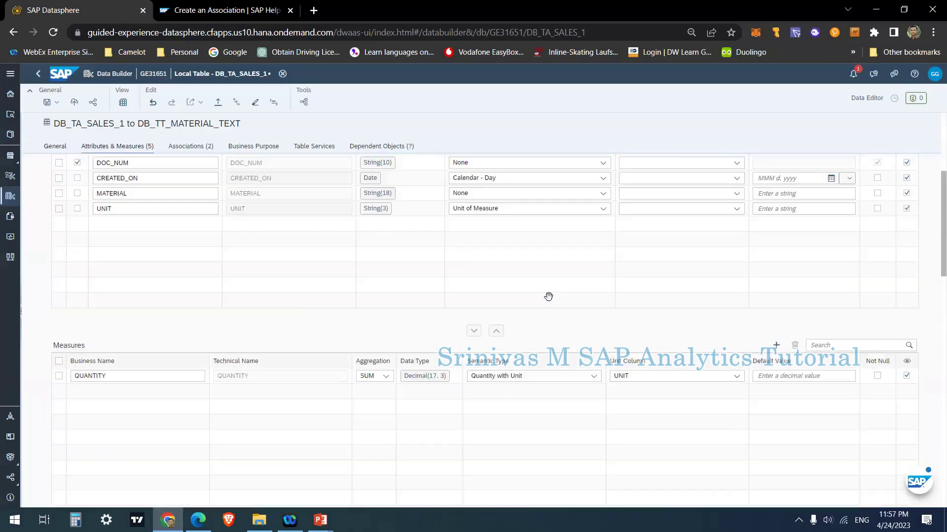
pyautogui.scroll(-8, 917, 380)
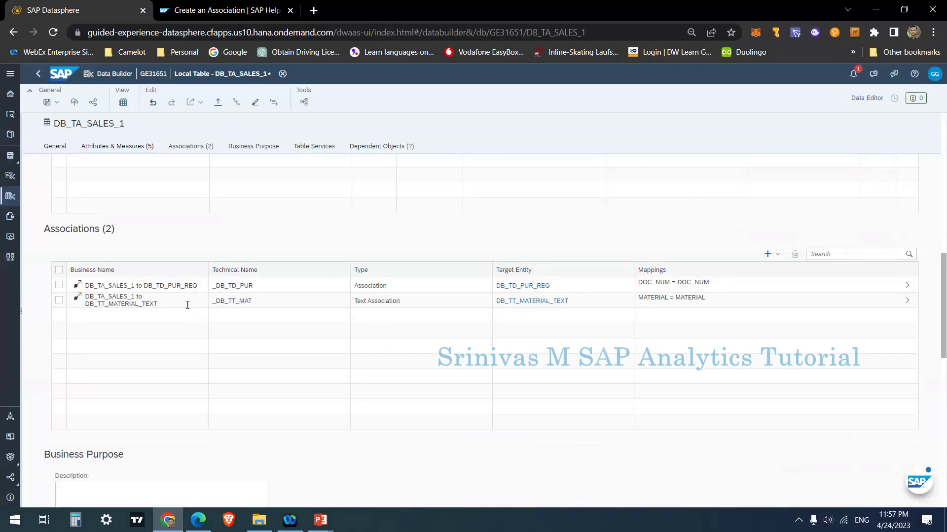
pyautogui.scroll(10, 97, 165)
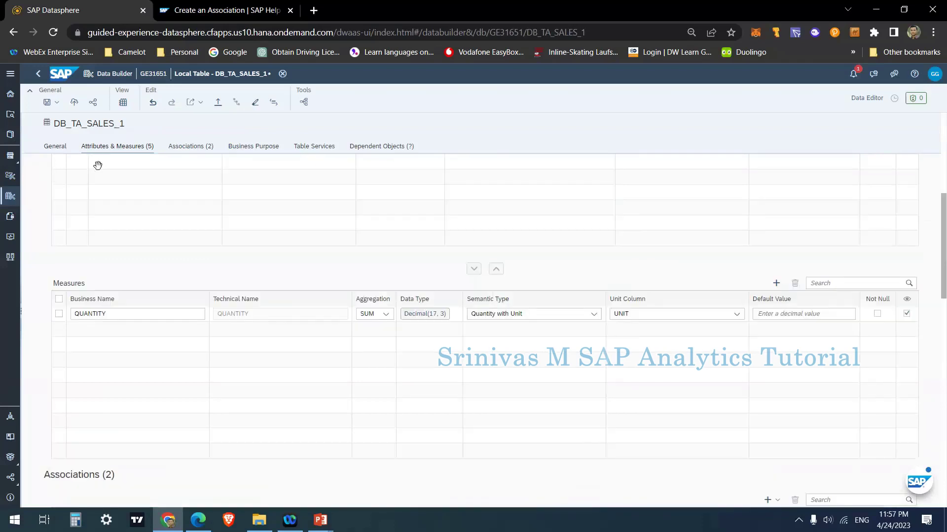
# Save and deploy the DB_TA_SALES_1 table with its dimension and text associations.
pyautogui.scroll(2, 99, 161)
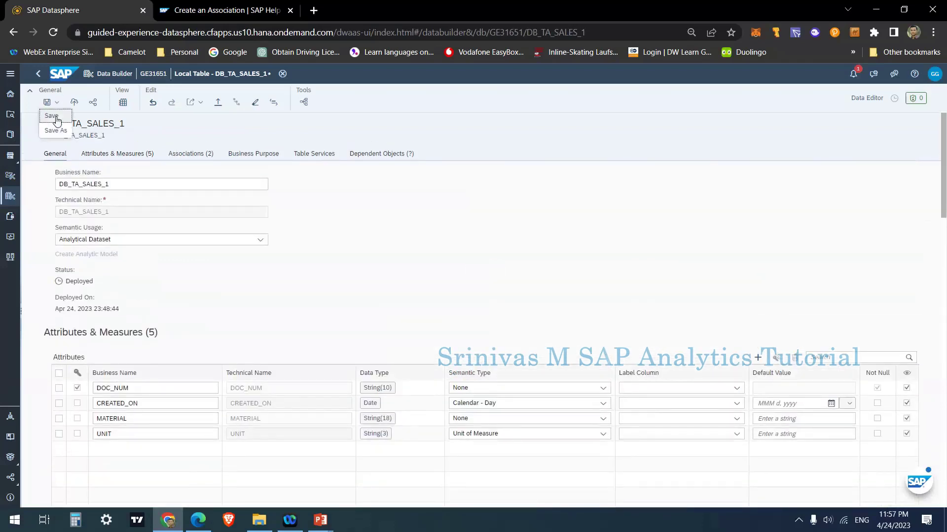
pyautogui.click(55, 102)
pyautogui.click(55, 115)
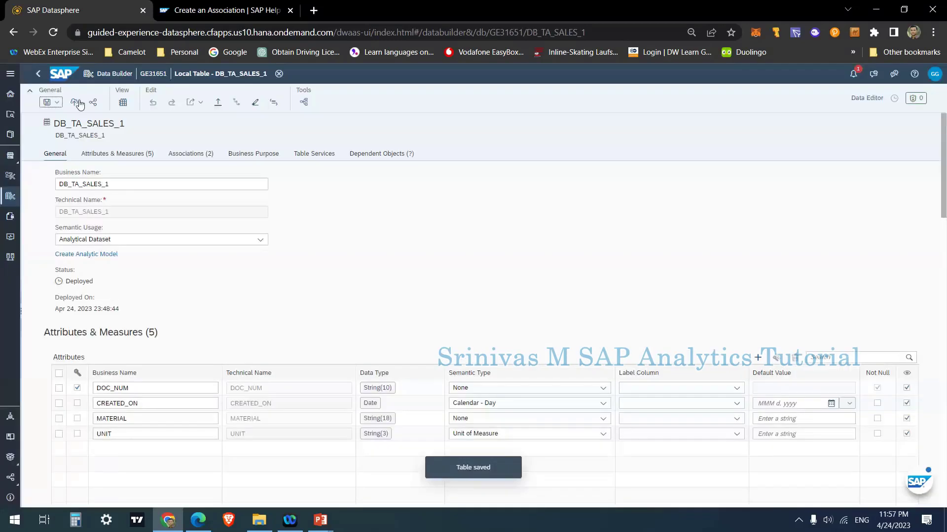
pyautogui.click(75, 103)
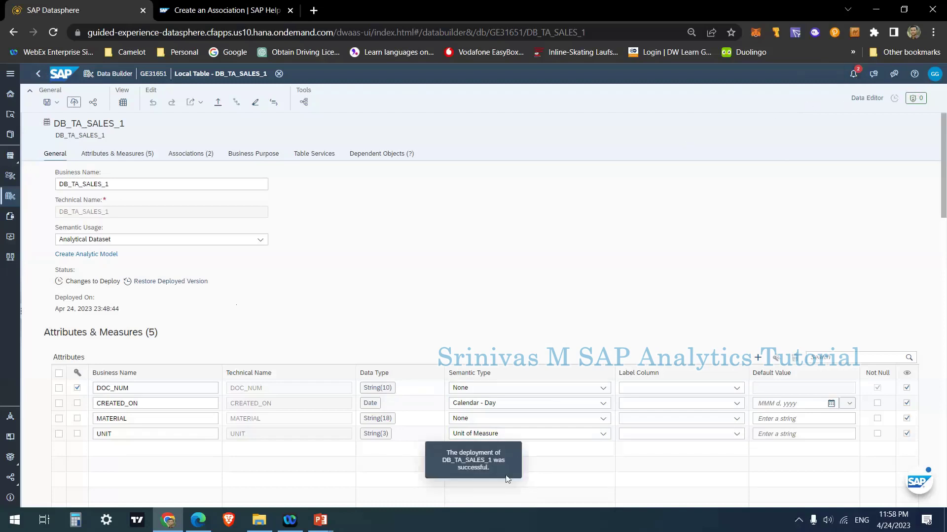
# Return to the Data Builder overview and create a new analytic model named DB_AM_SALES_3.
pyautogui.click(39, 75)
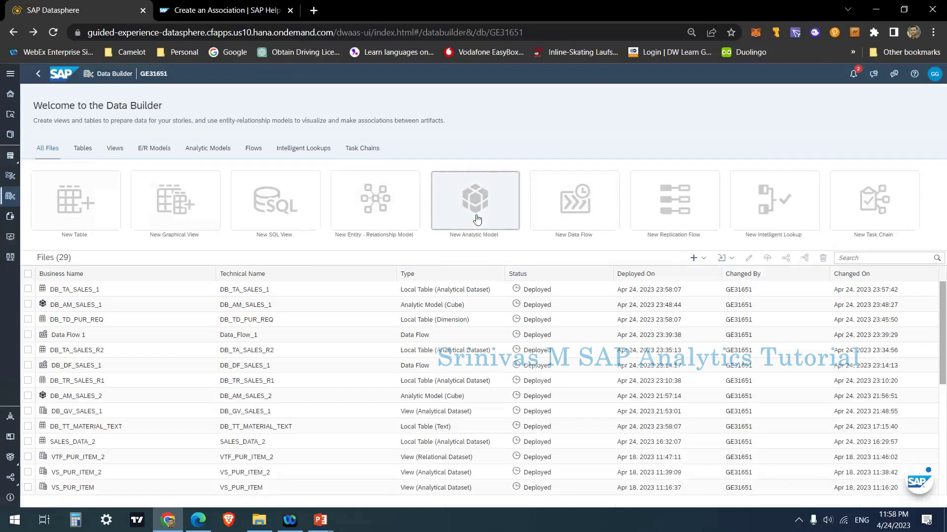
pyautogui.click(476, 219)
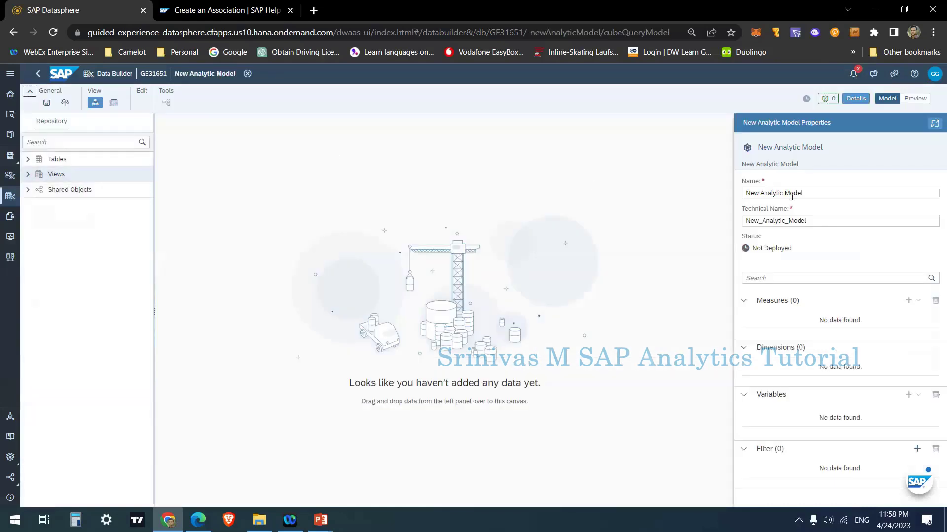
pyautogui.moveTo(837, 192); pyautogui.dragTo(687, 199)
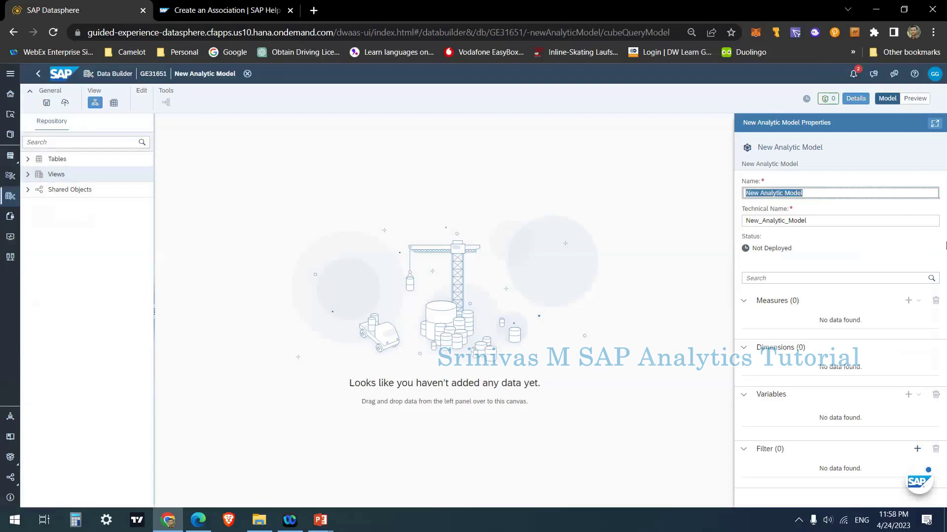
pyautogui.write('DB_AM')
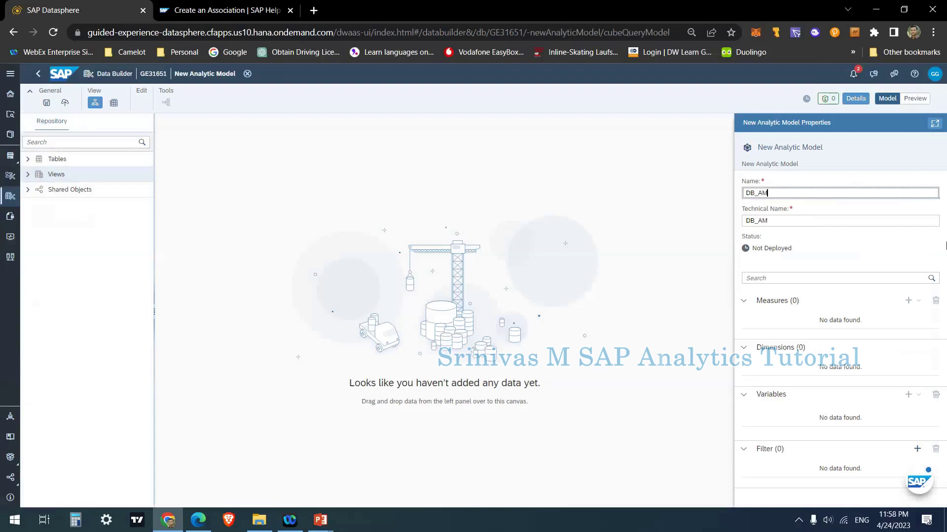
pyautogui.write('_SALES')
pyautogui.write('_3')
# Add the DB_TA_SALES_1 table as fact source, importing all attributes, all measures and the associated DOC_NUM dimension.
pyautogui.click(30, 160)
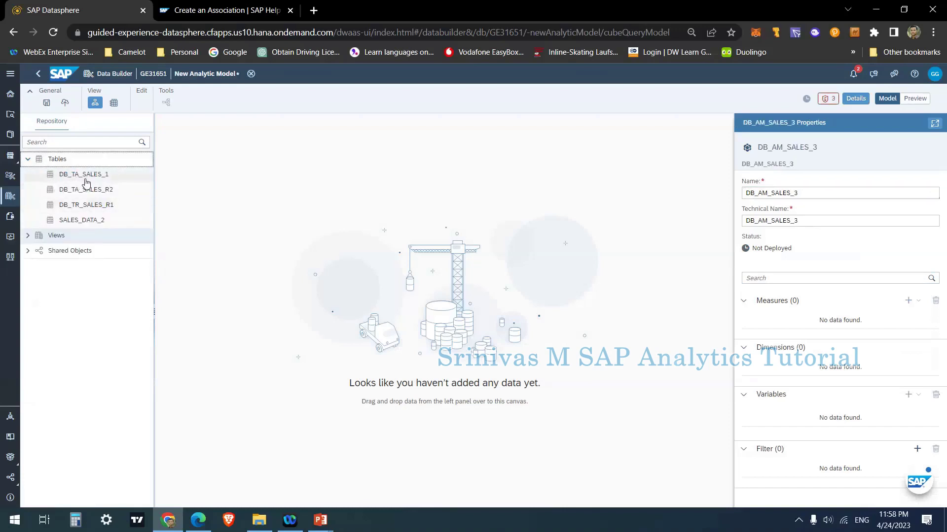
pyautogui.moveTo(87, 180); pyautogui.dragTo(237, 245)
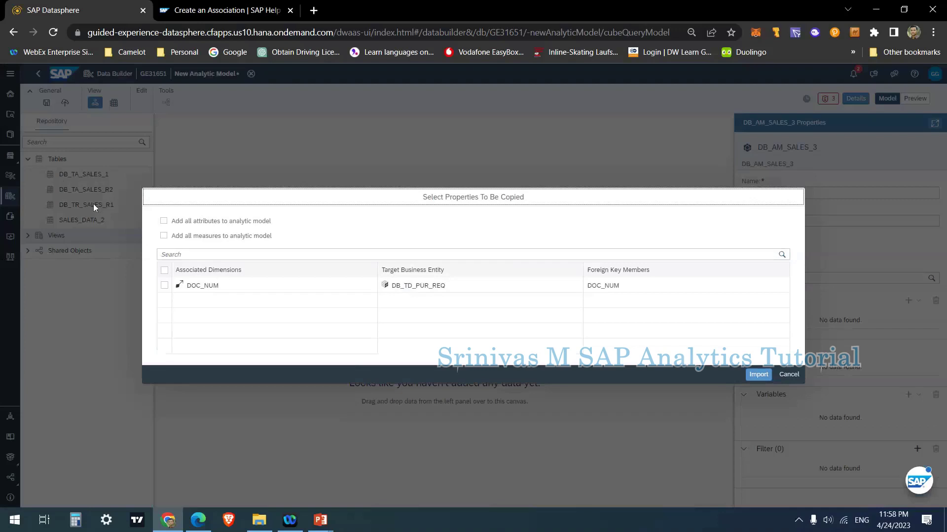
pyautogui.click(164, 221)
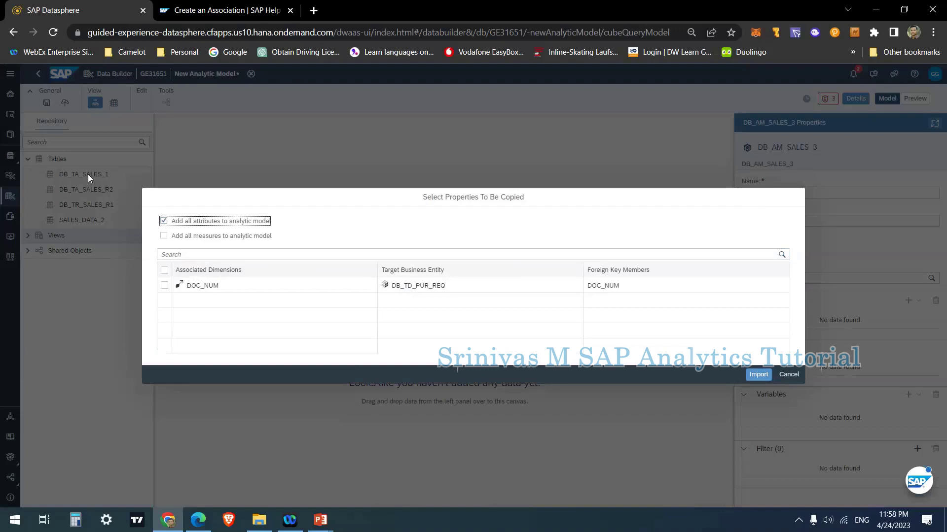
pyautogui.click(164, 235)
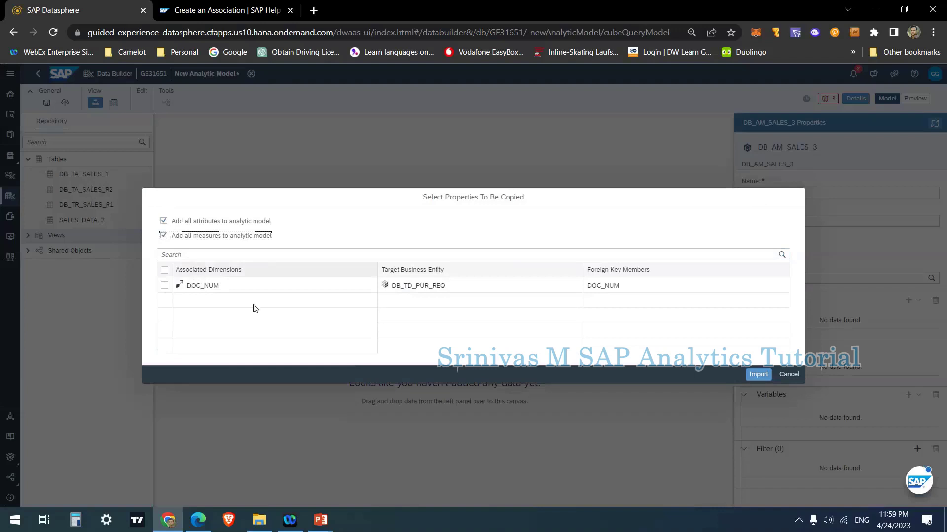
pyautogui.click(164, 286)
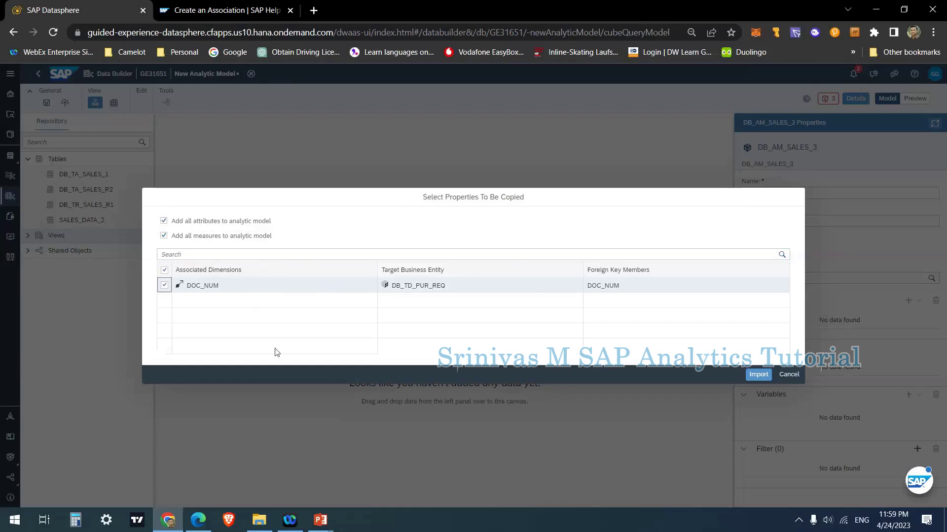
pyautogui.click(759, 376)
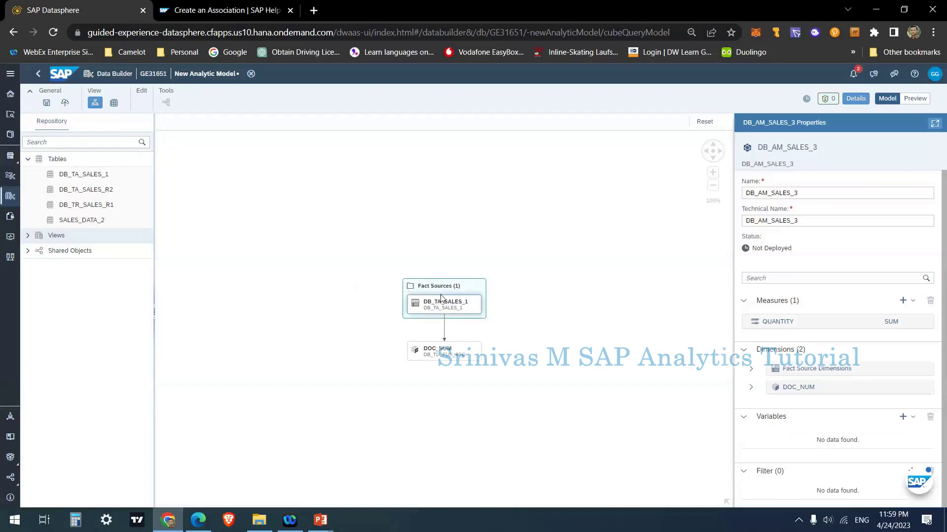
# Examine the measures, attributes and associated dimensions of the DB_TA_SALES_1 fact source and the attributes of the DOC_NUM dimension.
pyautogui.click(436, 309)
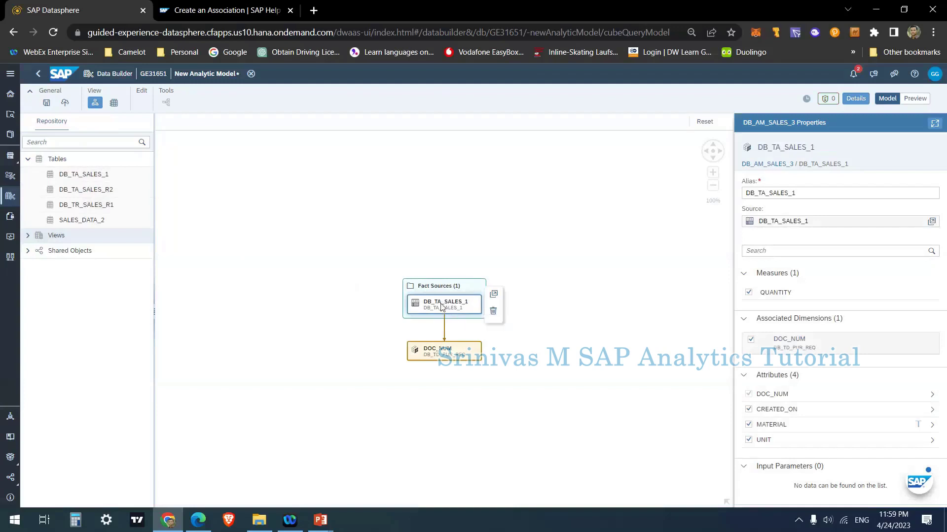
pyautogui.click(445, 353)
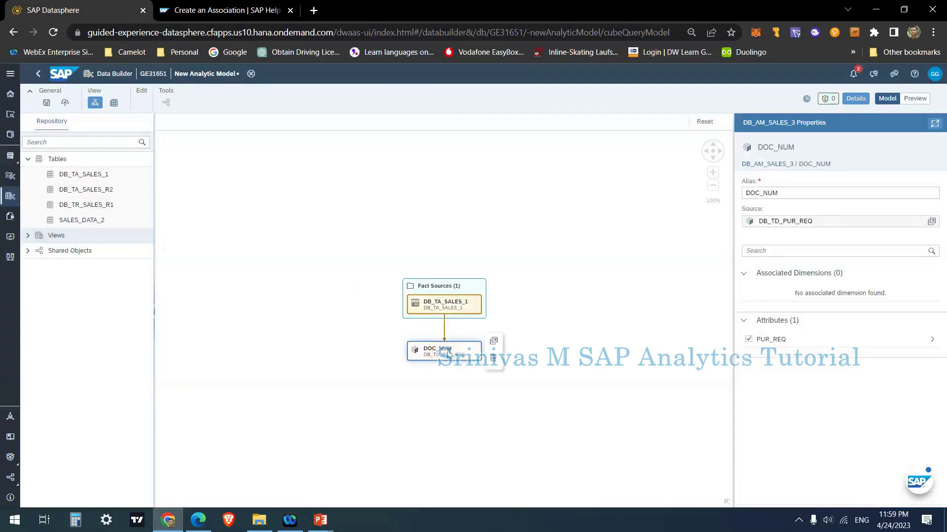
pyautogui.click(449, 305)
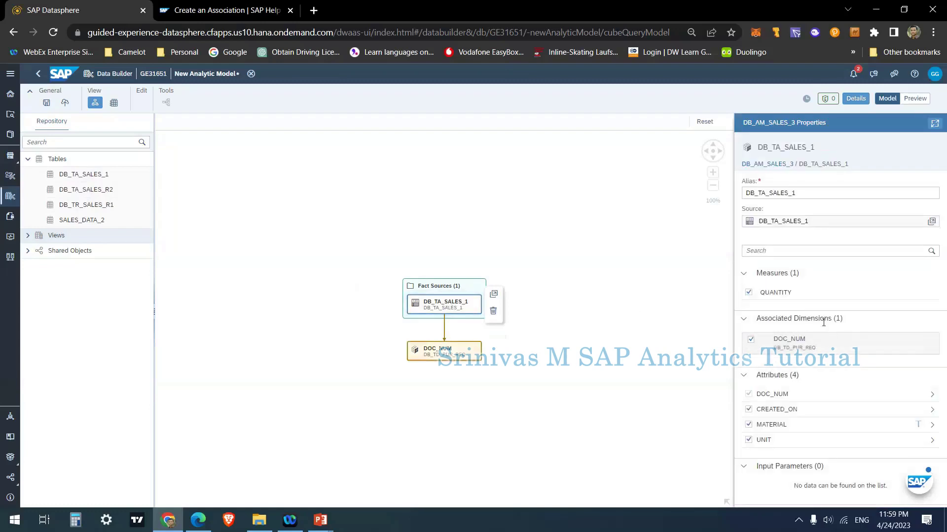
pyautogui.click(441, 353)
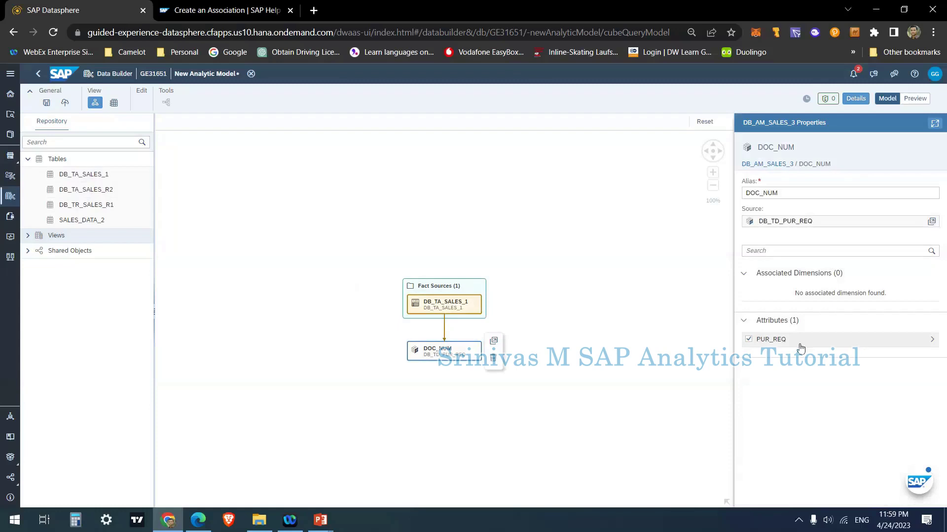
# Inspect the analytic model's overall properties and expand the DOC_NUM dimension to view its attributes.
pyautogui.click(445, 288)
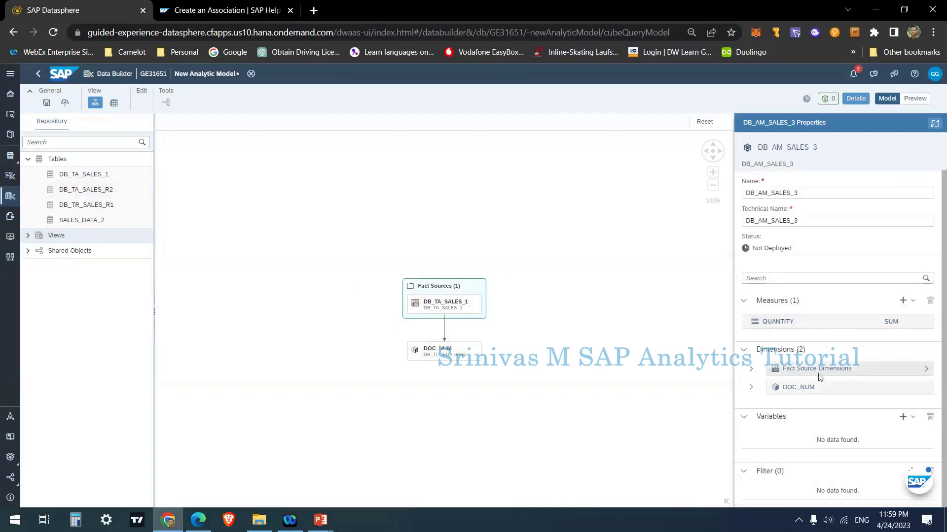
pyautogui.click(750, 387)
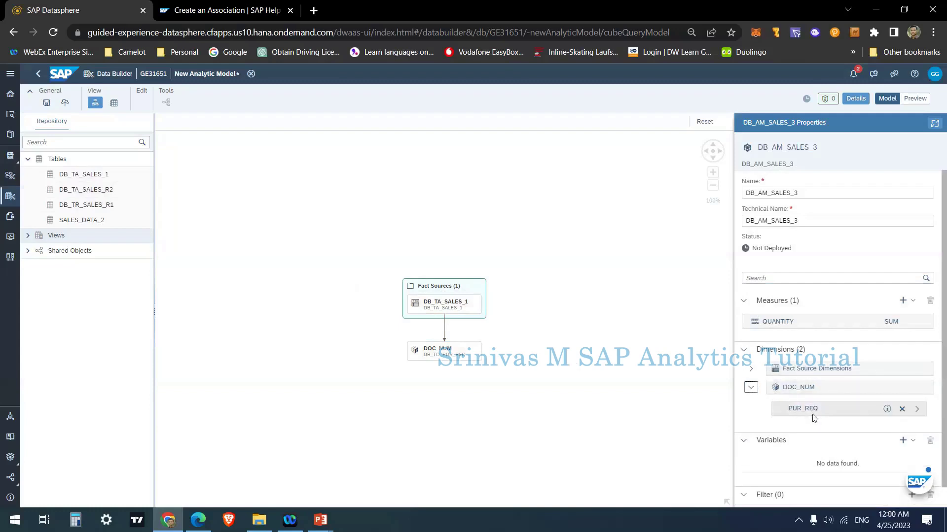
pyautogui.scroll(-1, 813, 418)
pyautogui.scroll(1, 809, 431)
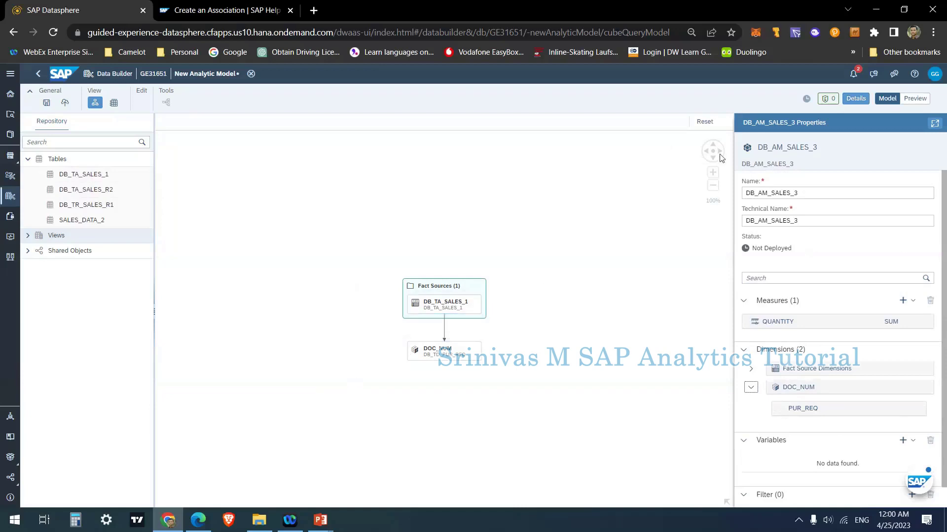
# Save the analytic model with business and technical name DB_AM_SALES_3, and deploy it.
pyautogui.click(46, 103)
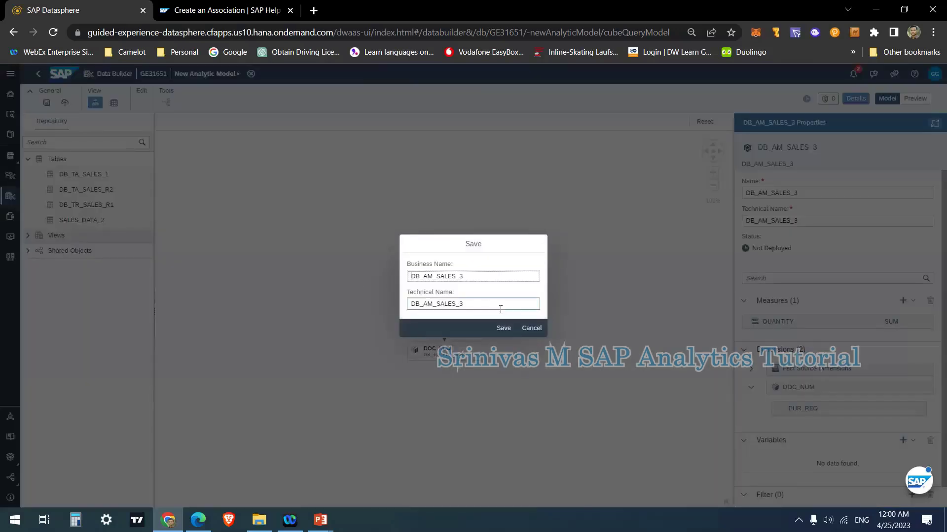
pyautogui.click(502, 329)
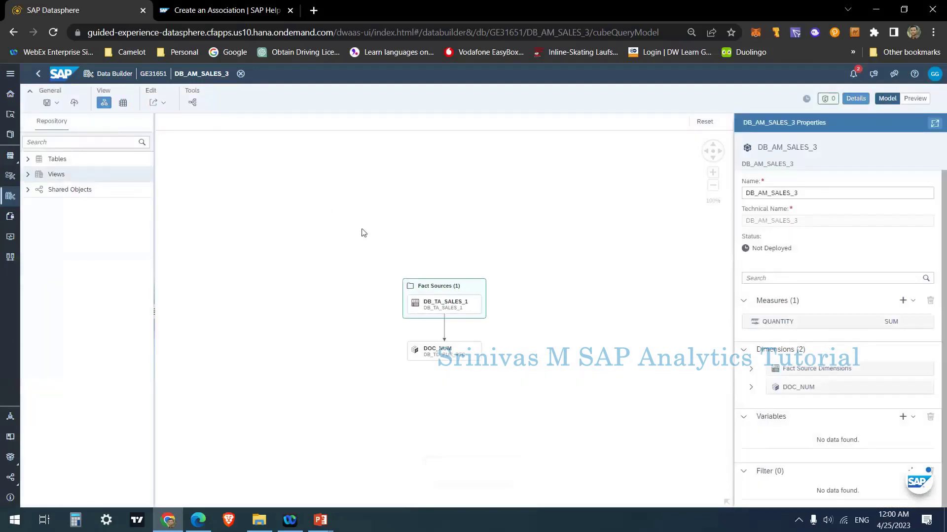
pyautogui.click(73, 104)
pyautogui.click(755, 395)
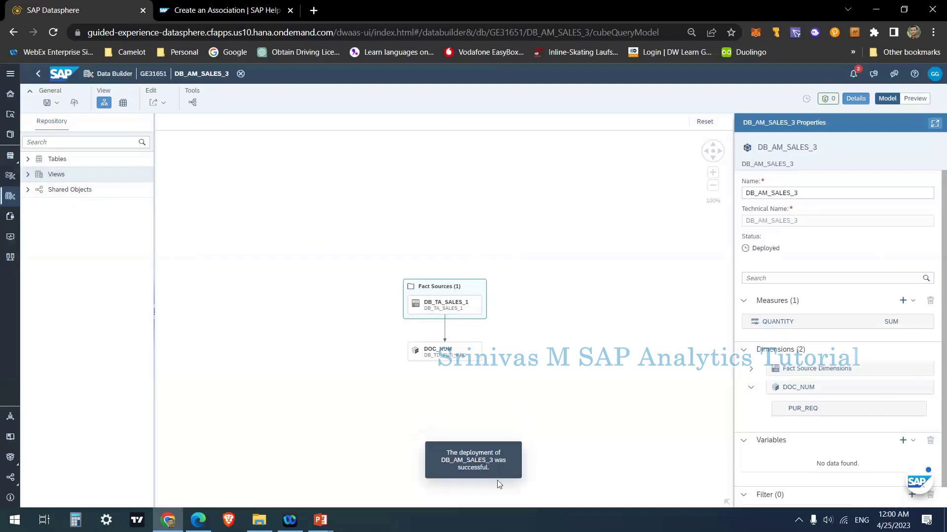
# Open the data preview of the DB_AM_SALES_3 analytic model.
pyautogui.click(910, 102)
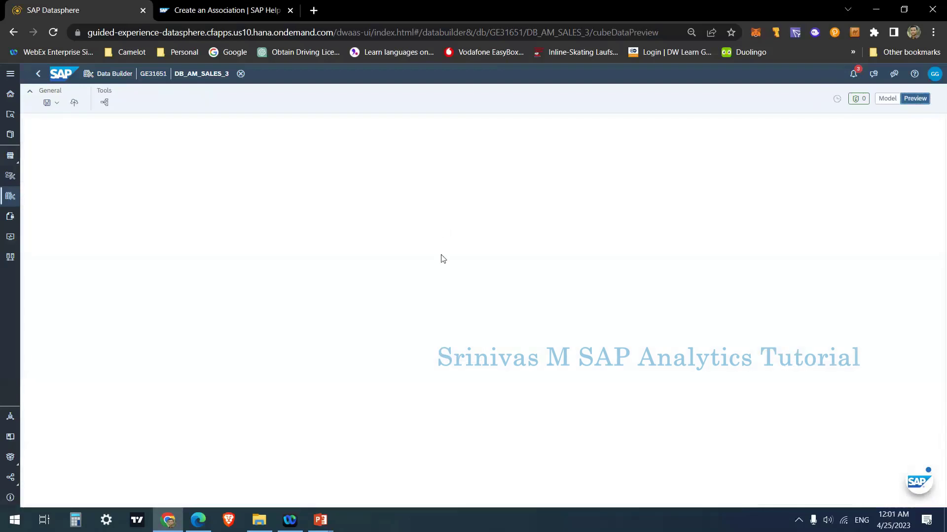